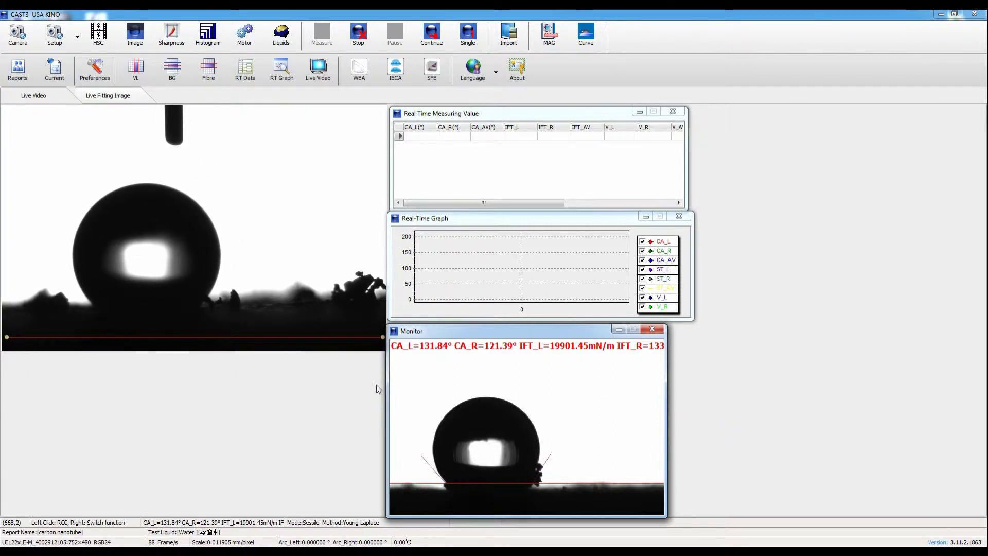
Frame the whole drop and its baseline with a region of interest and measure it continuously with the live fitting image displayed
right_click(303, 346)
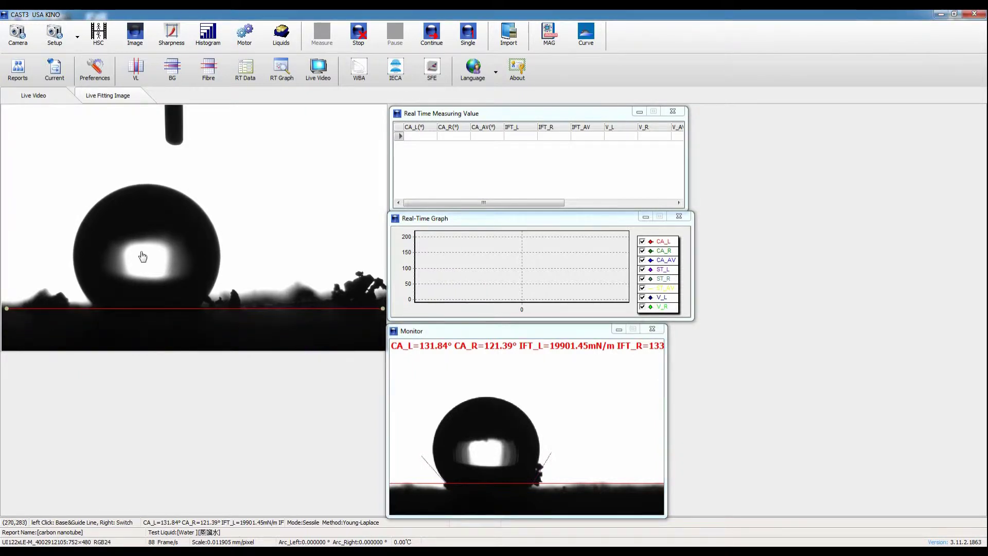
right_click(51, 165)
left_click_drag(152, 281, 271, 320)
left_click(433, 36)
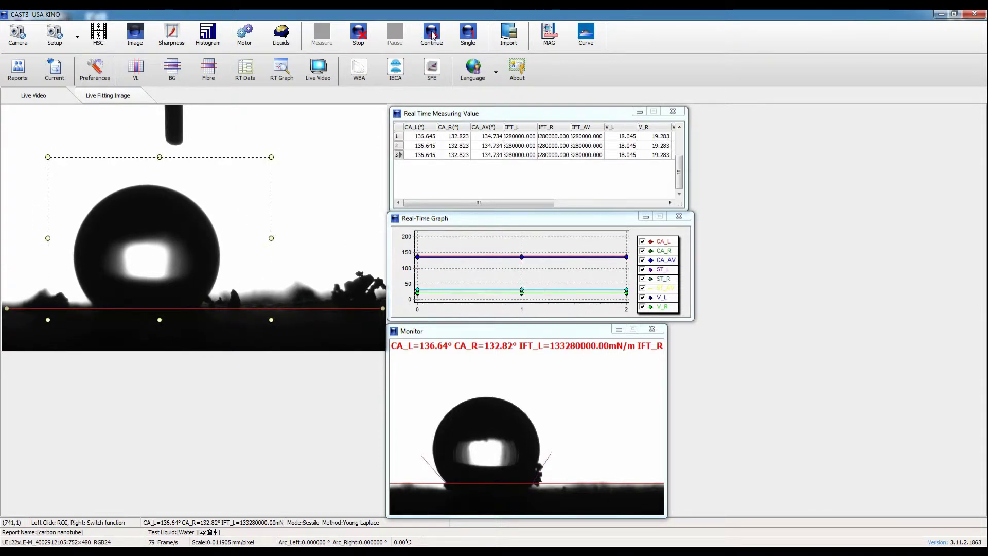
left_click(127, 98)
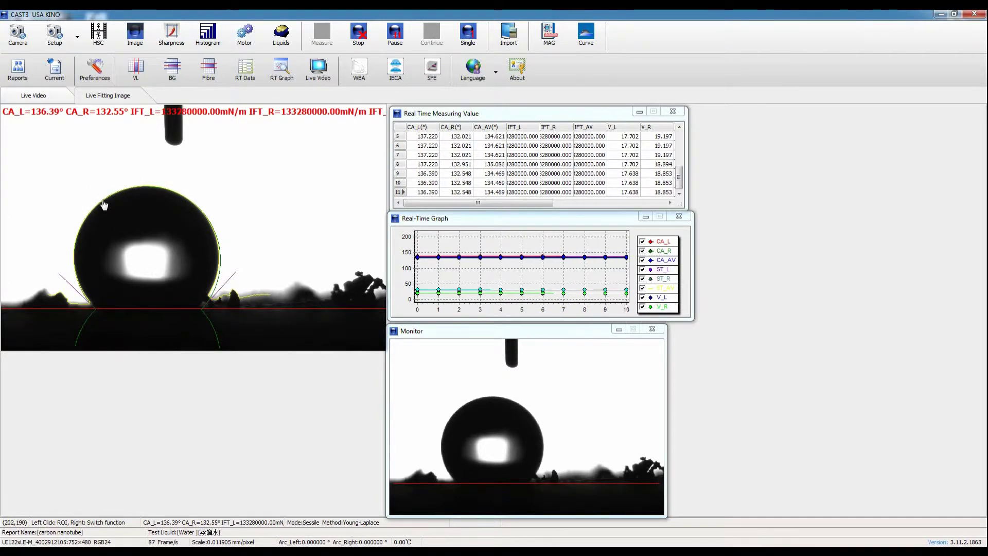
Enable removal of dead points in the base line preferences and set its value to 20
left_click(95, 67)
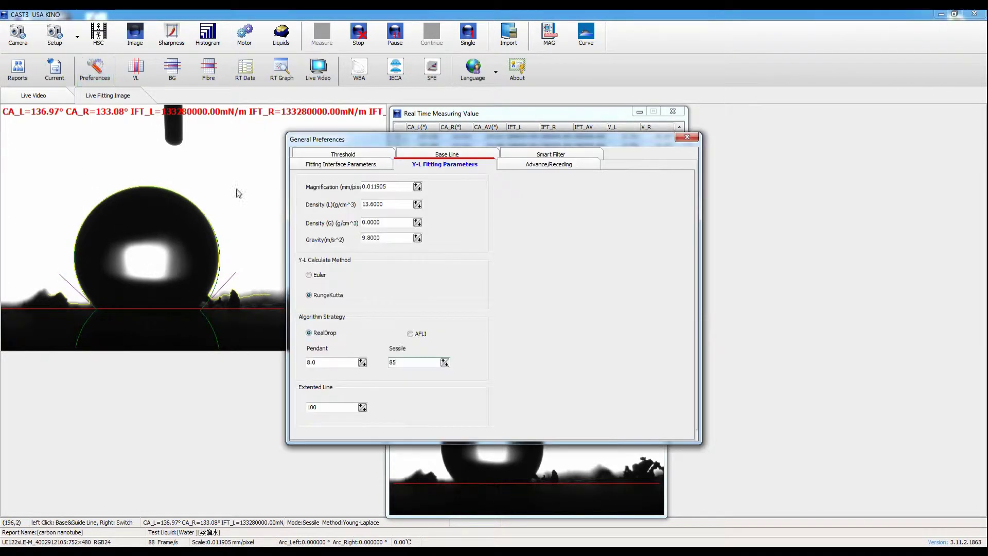
left_click(453, 154)
left_click(312, 328)
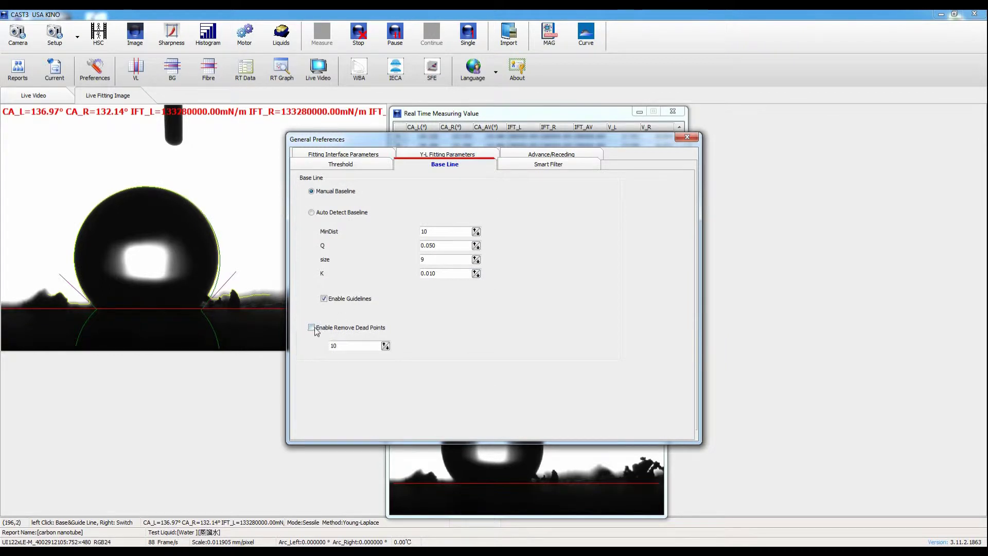
double_click(334, 347)
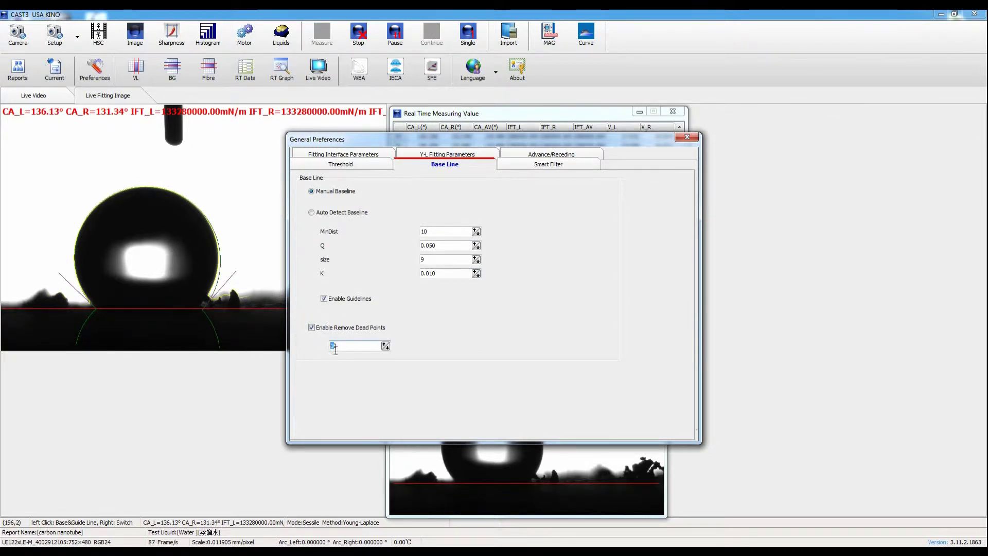
left_click(686, 137)
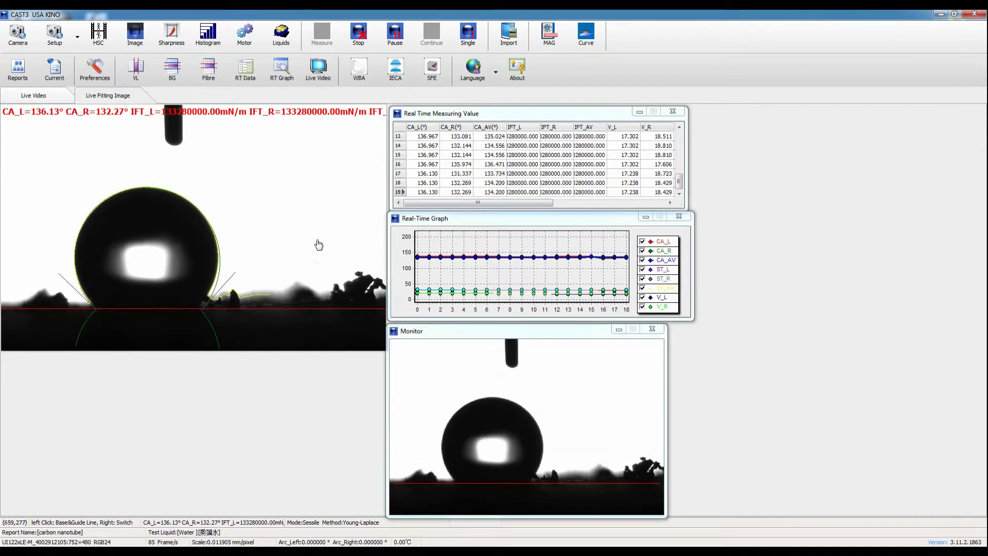
left_click(94, 67)
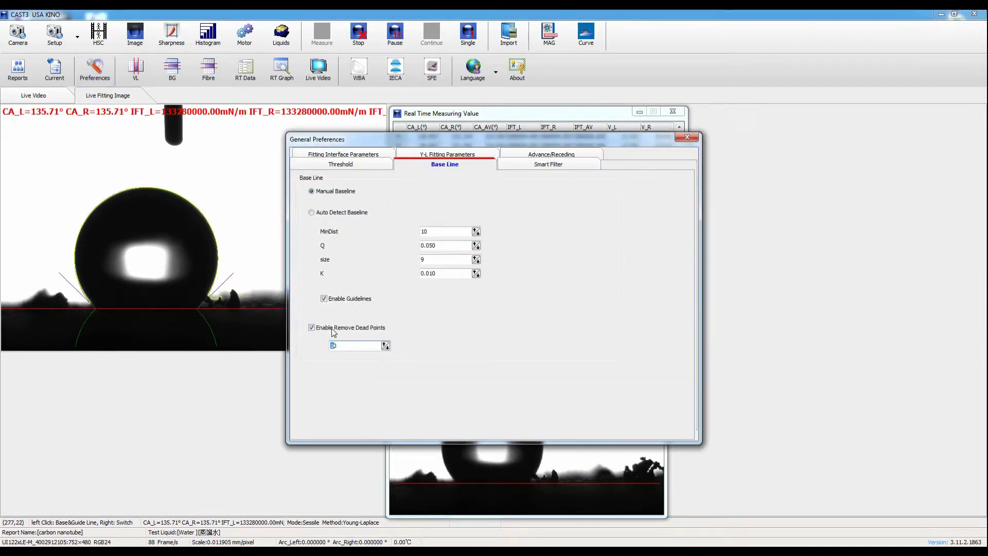
type("2")
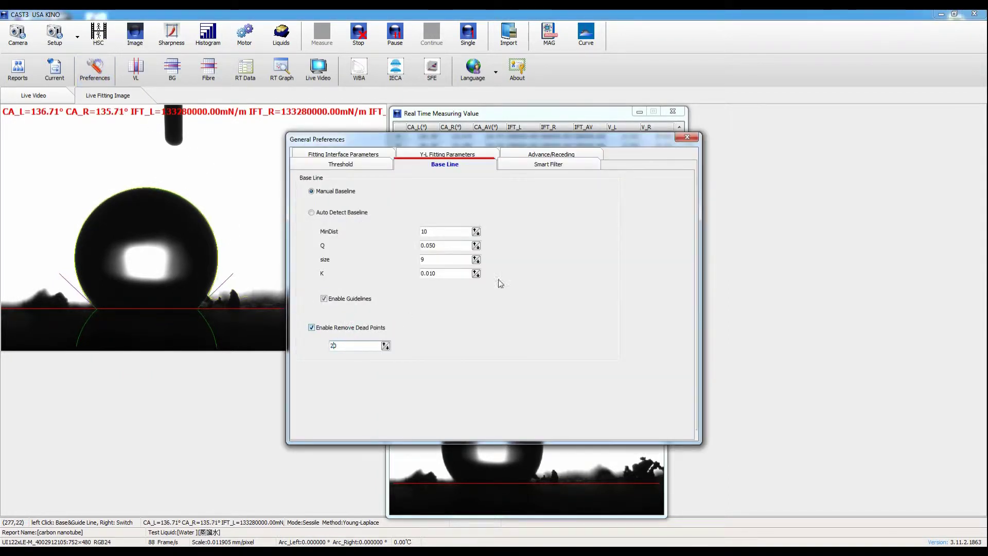
left_click(688, 137)
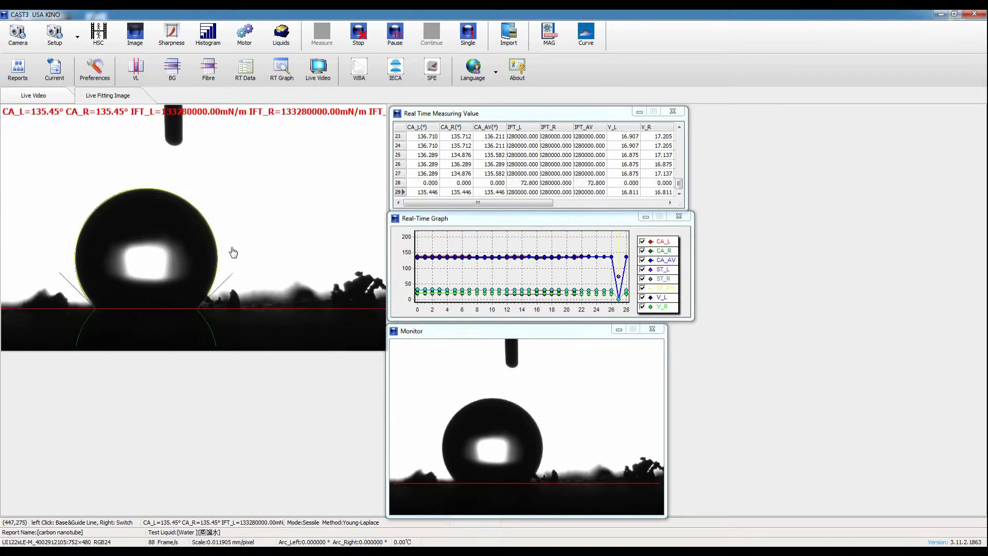
Narrow the region of interest on the live video by bringing its right edge closer to the drop, and stop the measurement
left_click(33, 96)
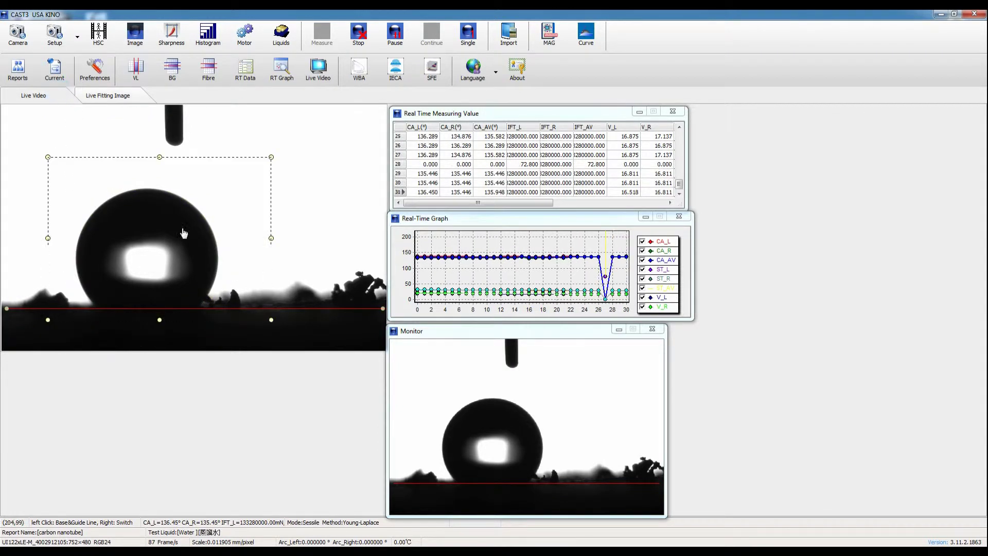
right_click(270, 234)
left_click_drag(271, 234, 238, 238)
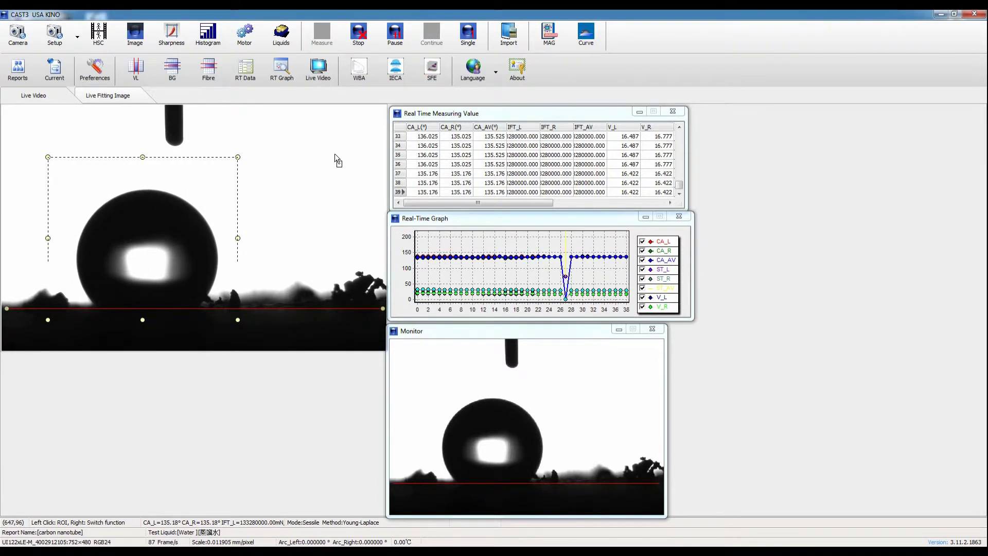
left_click(360, 41)
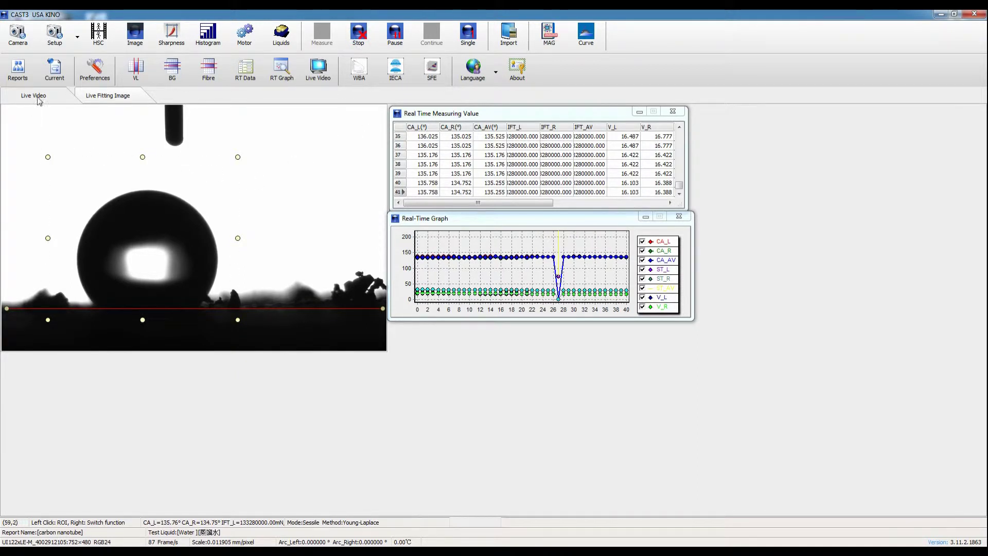
Display the last record's Young-Laplace fit in the maximized current report and export the report data to F:\Program Files\CAST3.11.2\Report
left_click(54, 68)
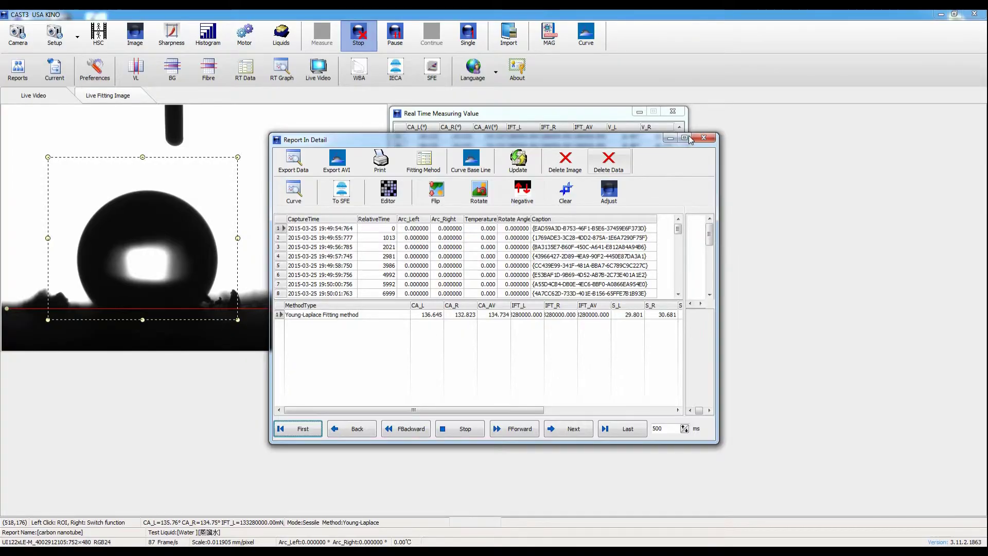
left_click(684, 138)
left_click(319, 209)
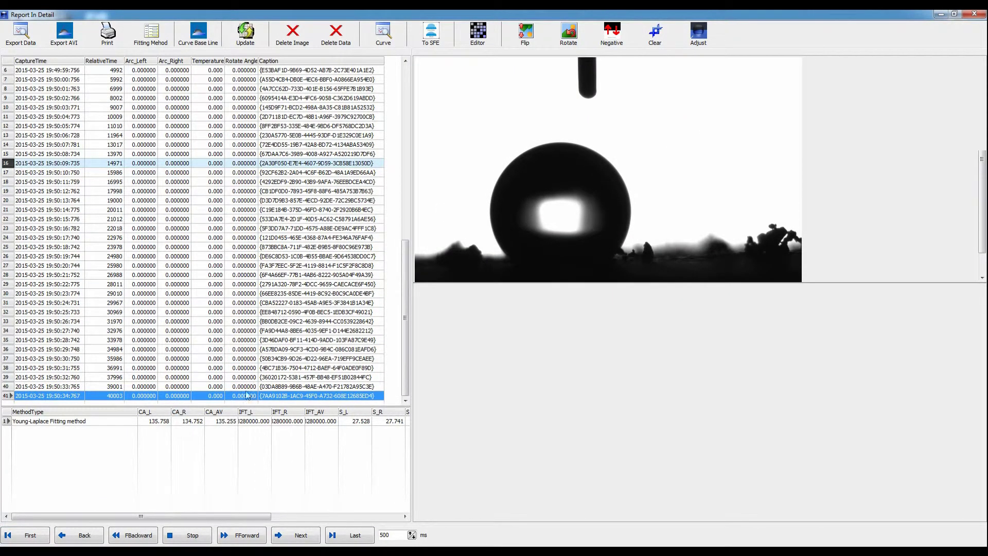
left_click(242, 421)
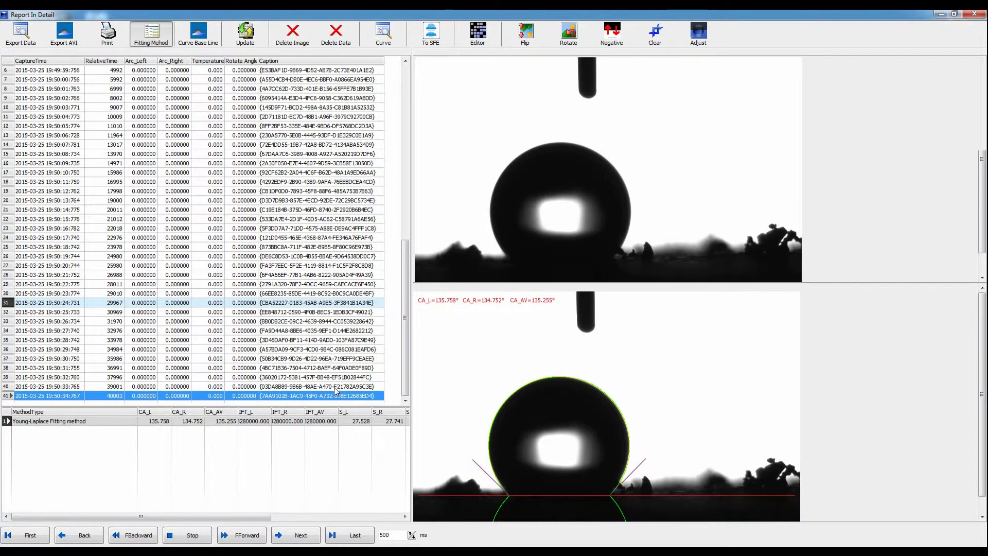
left_click(29, 42)
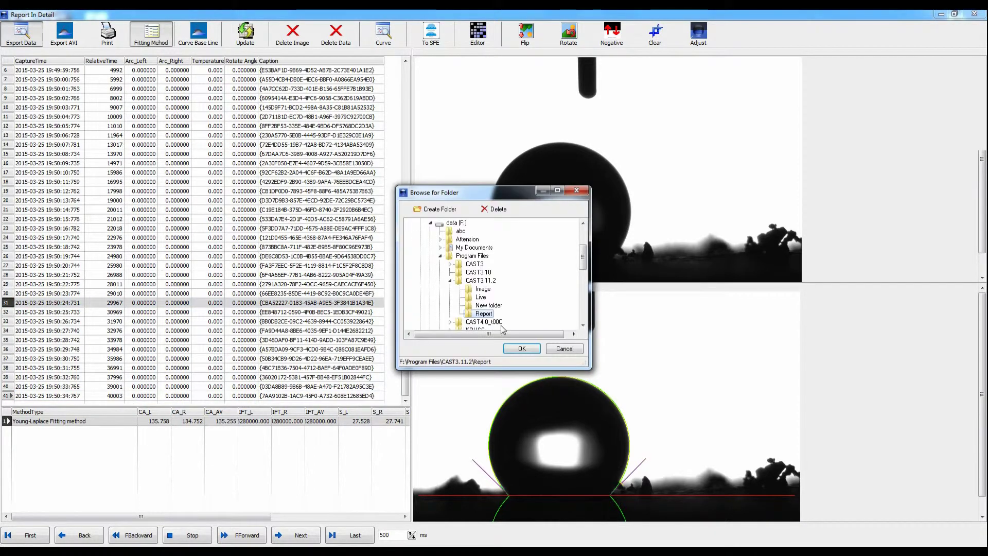
left_click(528, 350)
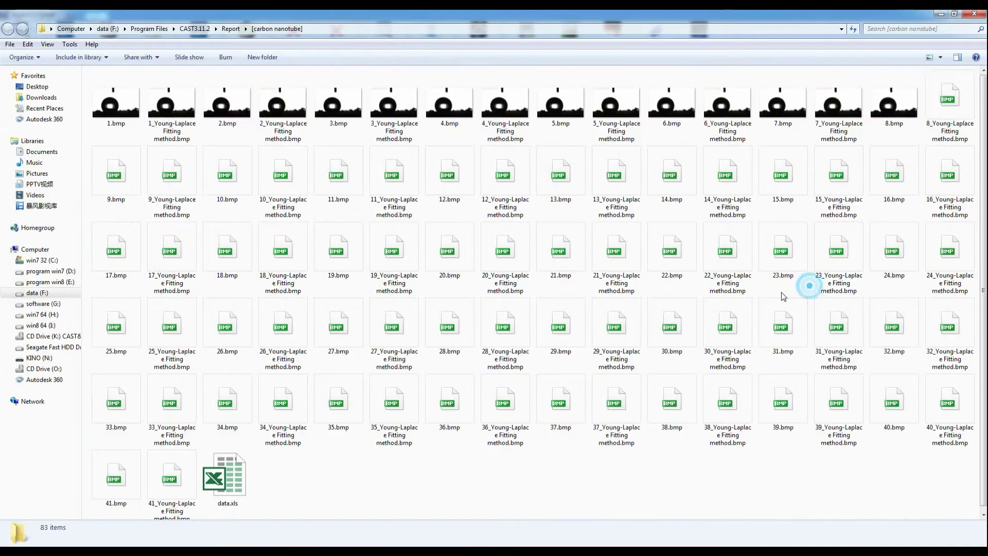
View the exported image 34.bmp in the Picasa photo viewer along with its Young-Laplace fitting image, and close the viewer
left_click(301, 396)
left_click(234, 405)
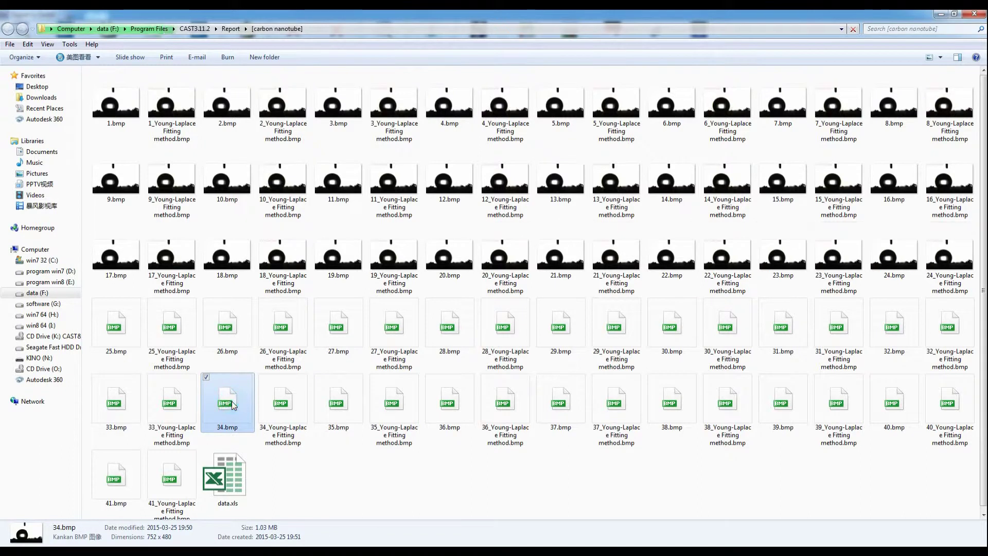
double_click(235, 405)
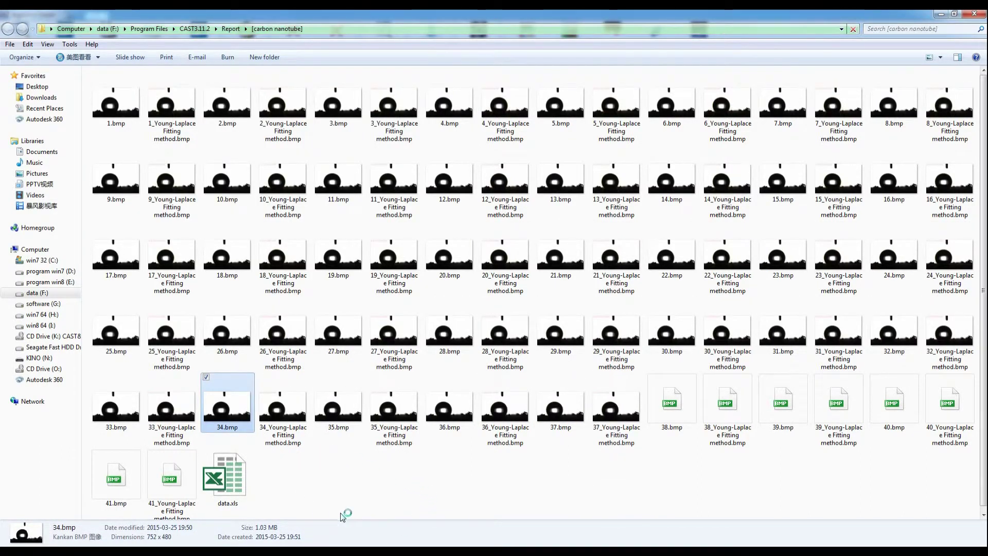
right_click(234, 405)
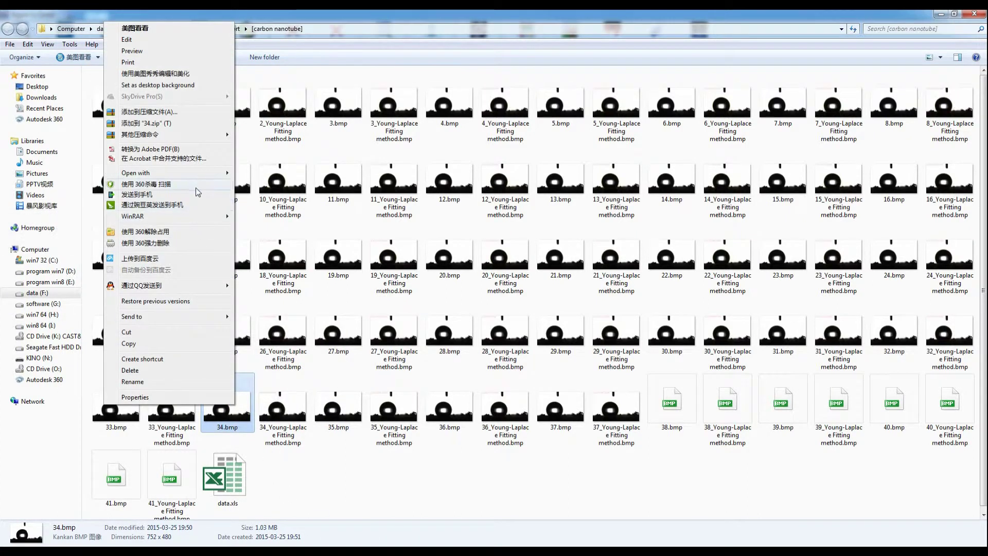
mouse_move(200, 173)
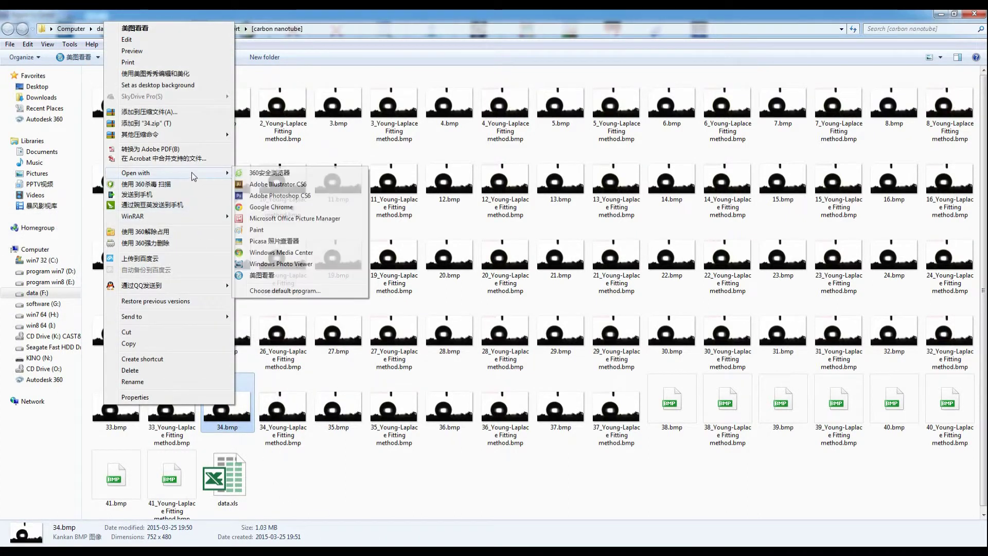
left_click(290, 241)
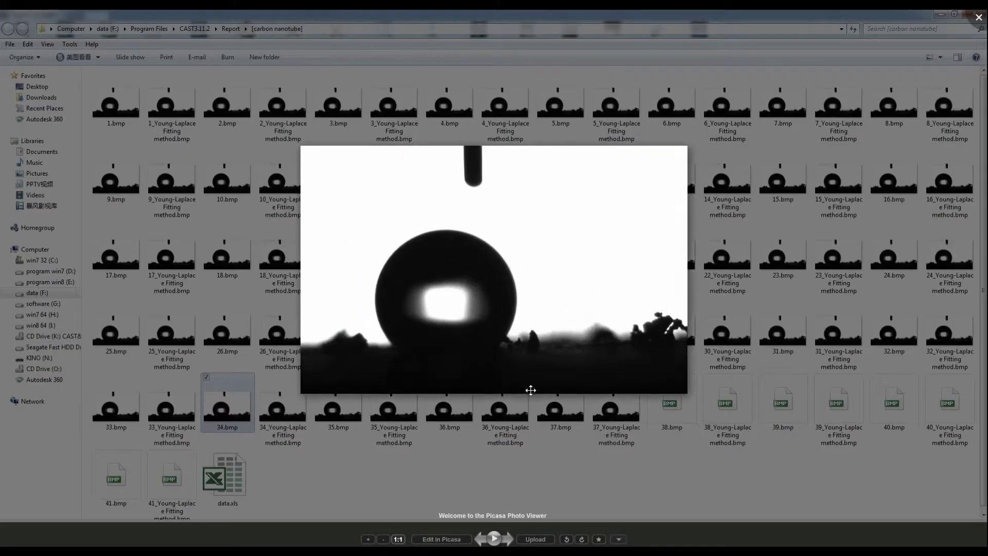
left_click(507, 540)
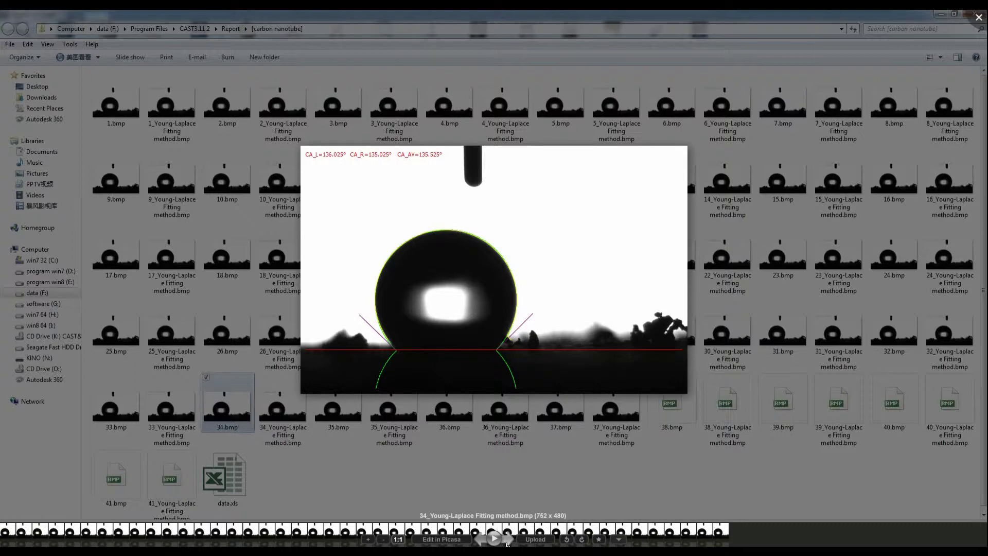
key("Escape")
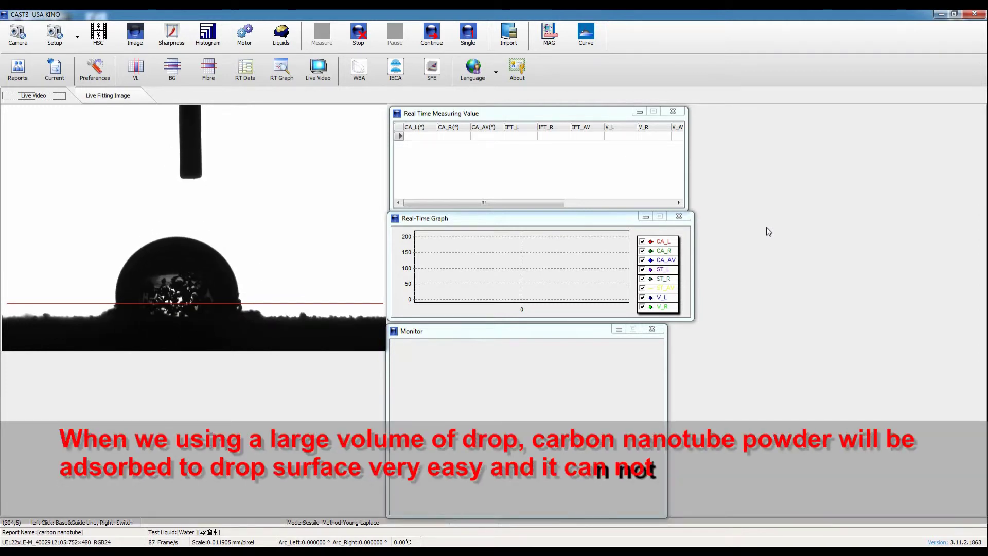
Lower the baseline on the live video to just below the powder surface under the drop
left_click(271, 303)
key("Down")
key("Down")
key("Down")
key("Down")
key("Down")
key("Down")
key("Down")
key("Down")
key("Down")
key("Down")
key("Down")
key("Down")
key("Down")
key("Down")
key("Down")
key("Down")
key("Down")
key("Down")
key("Down")
key("Down")
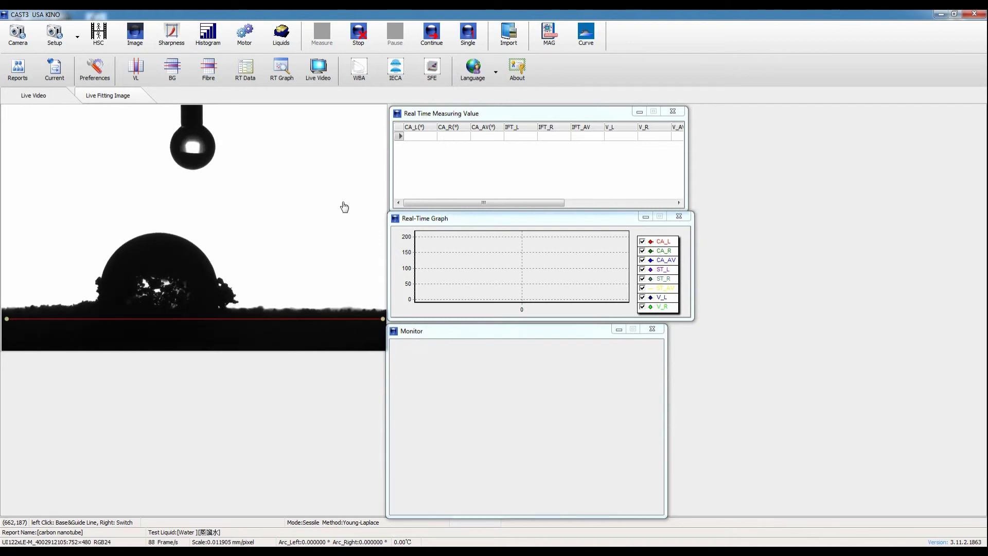
Raise the baseline to the powder surface at the drop's base and measure continuously with the live fitting image displayed
left_click(264, 316)
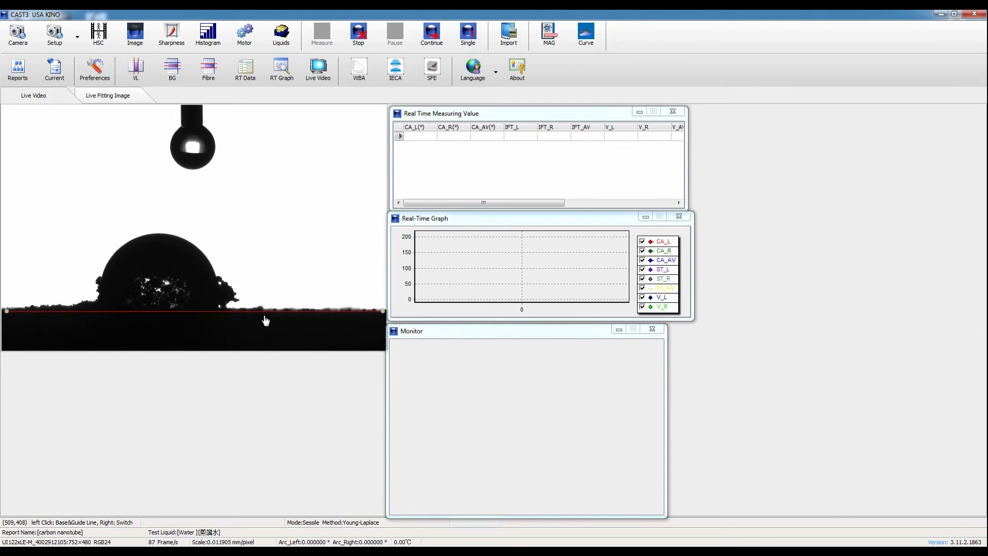
left_click(434, 34)
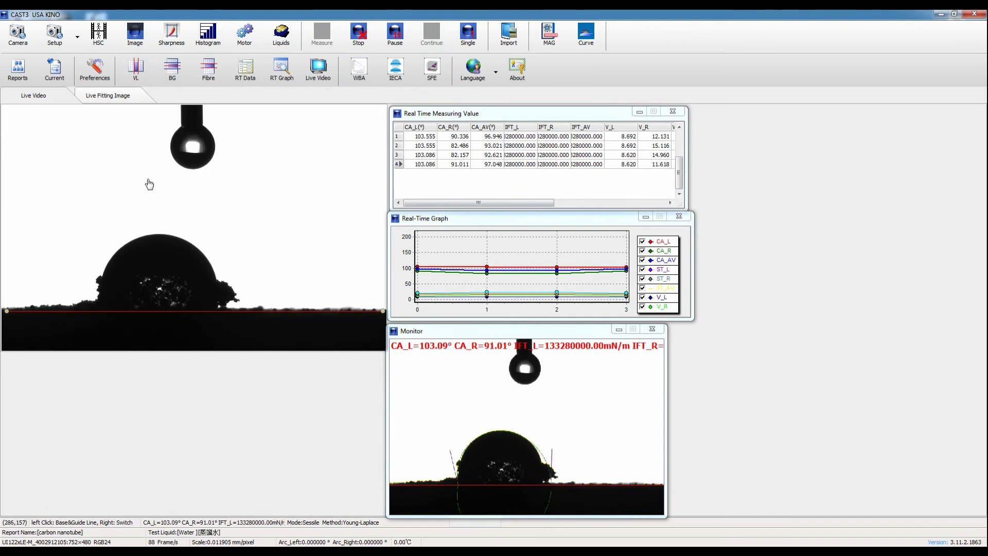
left_click(126, 98)
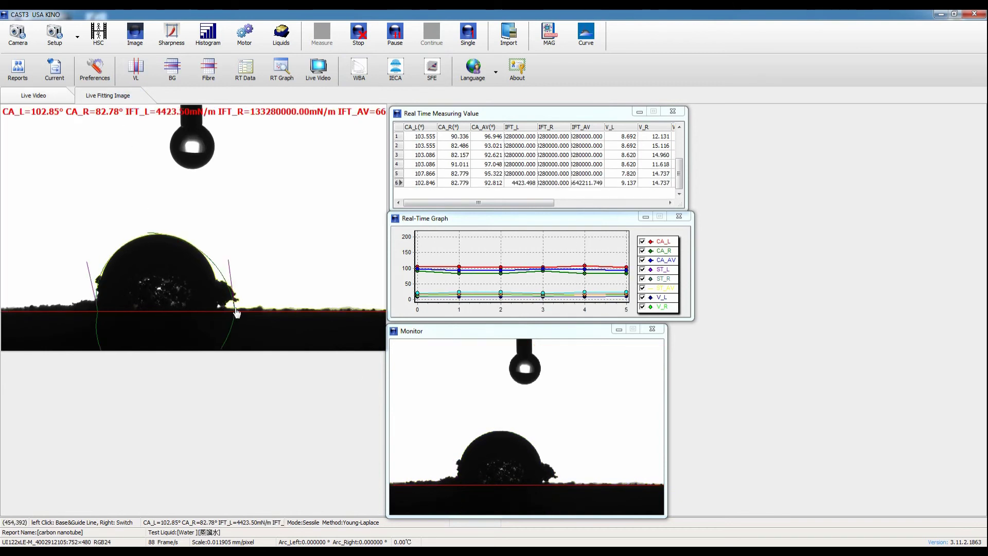